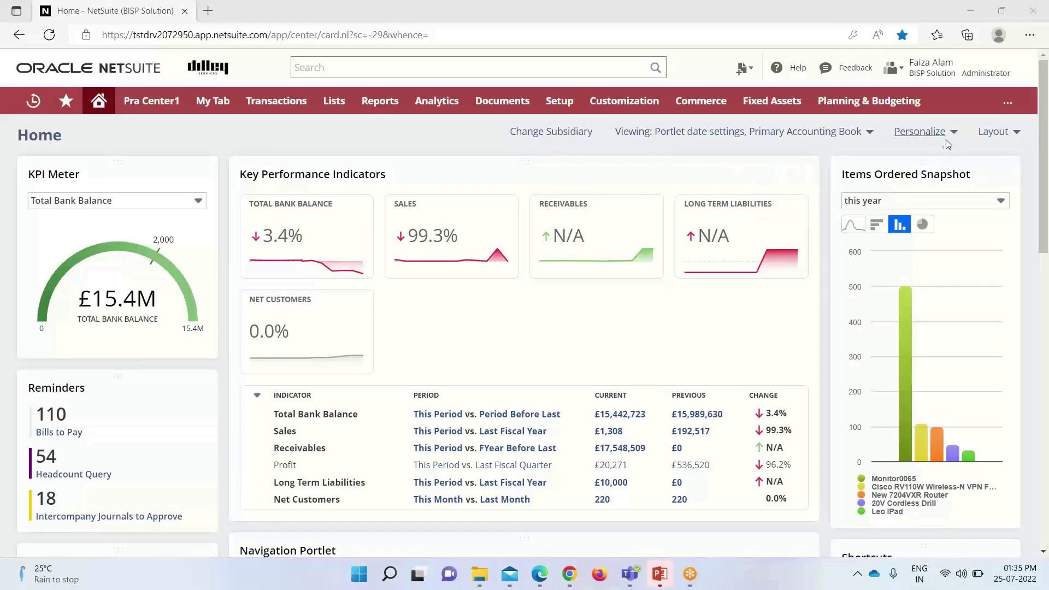
Add a Trend Graph portlet from the standard content to the Home dashboard
scroll(719, 194, down, 8)
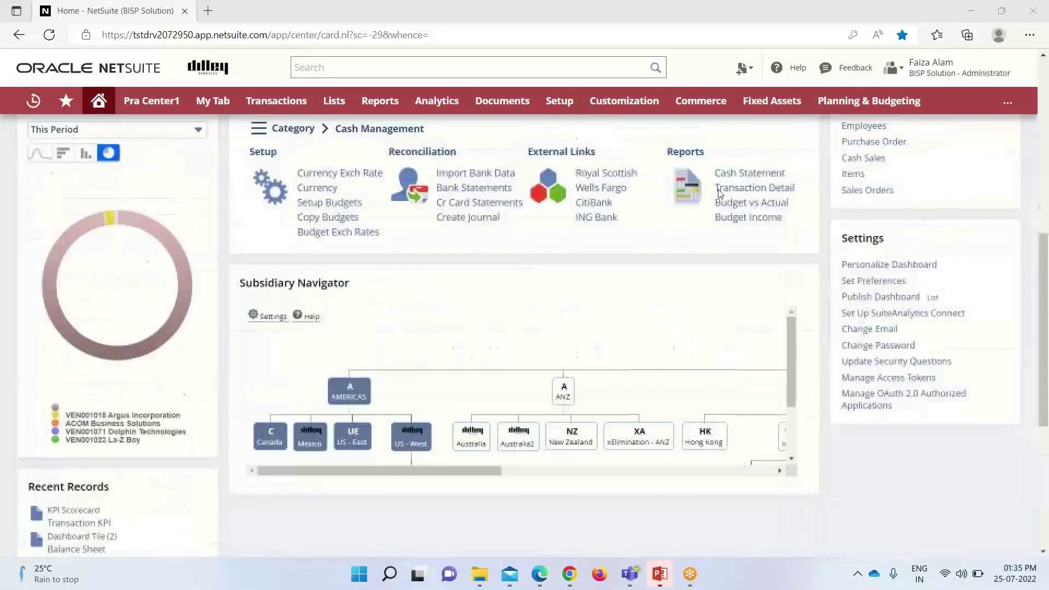
scroll(719, 194, up, 8)
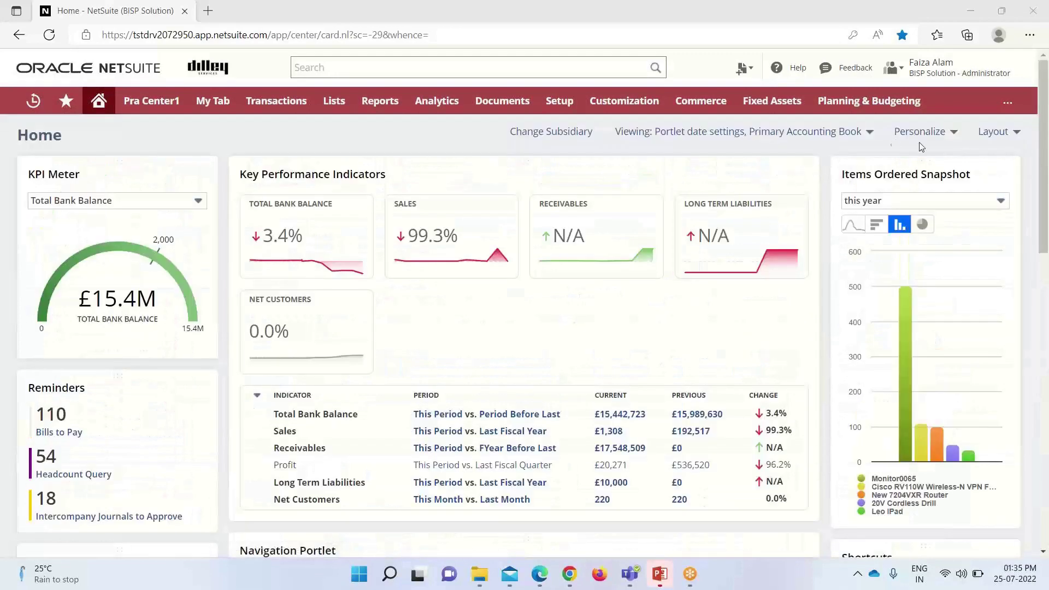
click(957, 133)
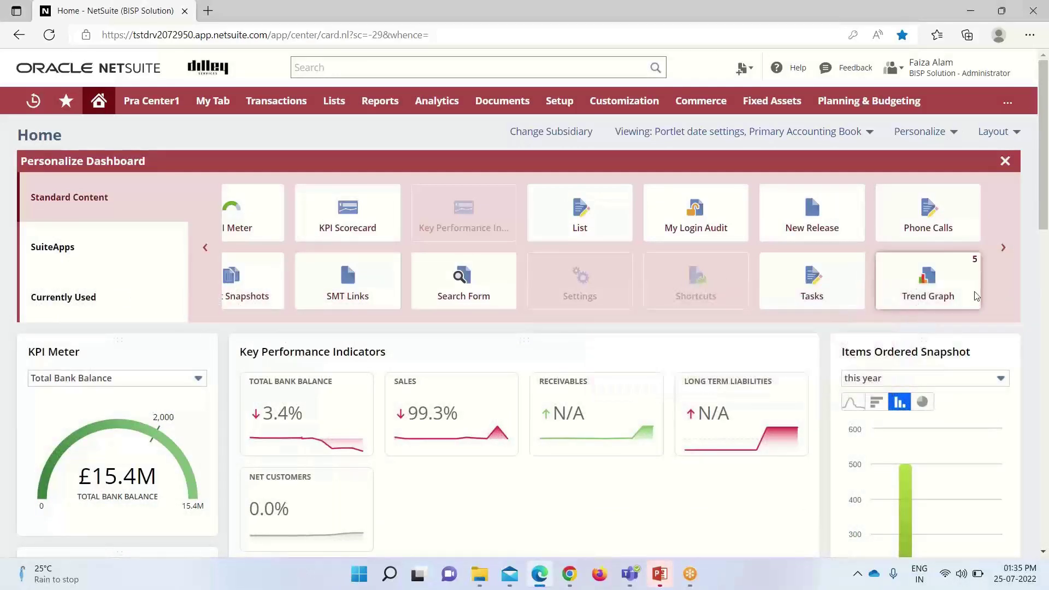
click(956, 280)
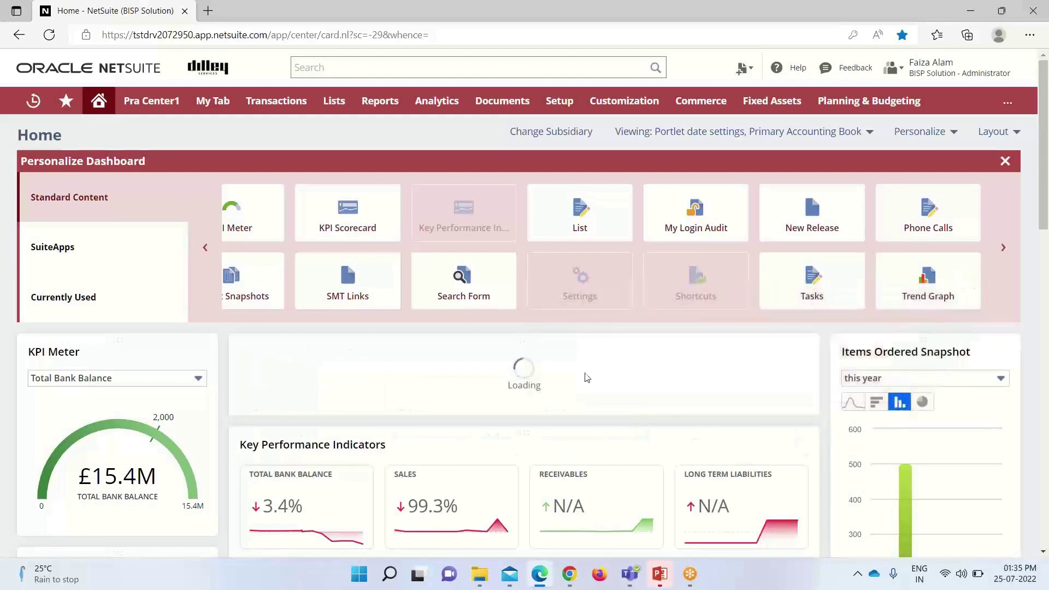
click(1005, 162)
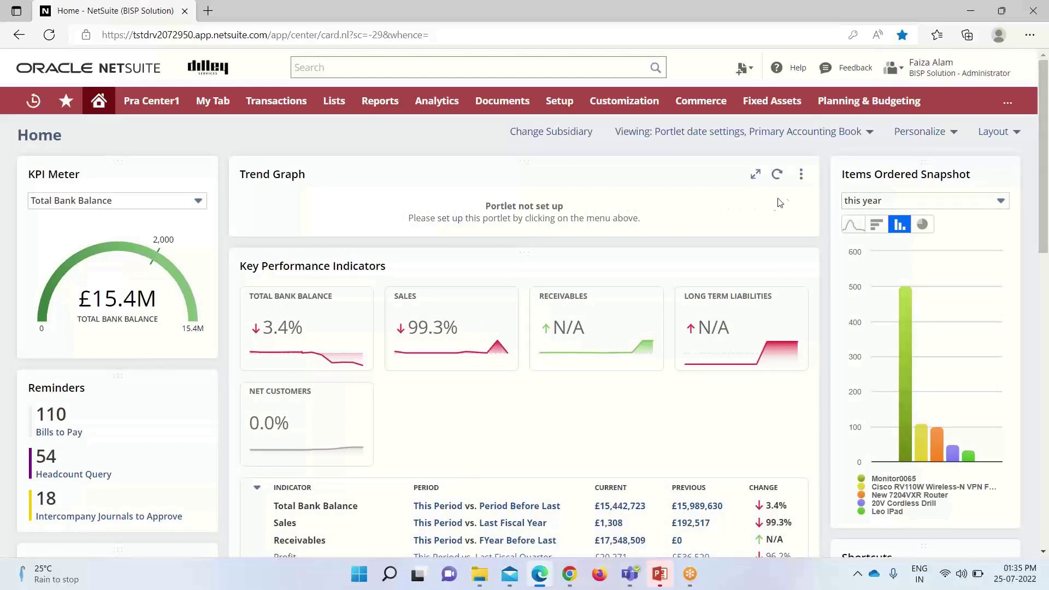
Open the Trend Graph portlet's setup and choose Bar as the default chart type
click(801, 174)
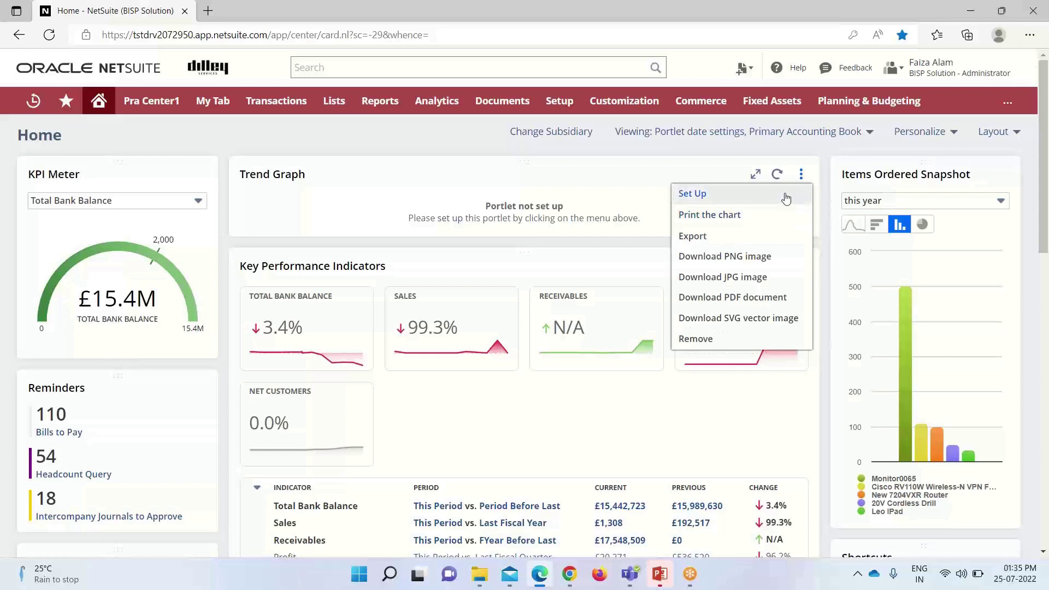
click(692, 194)
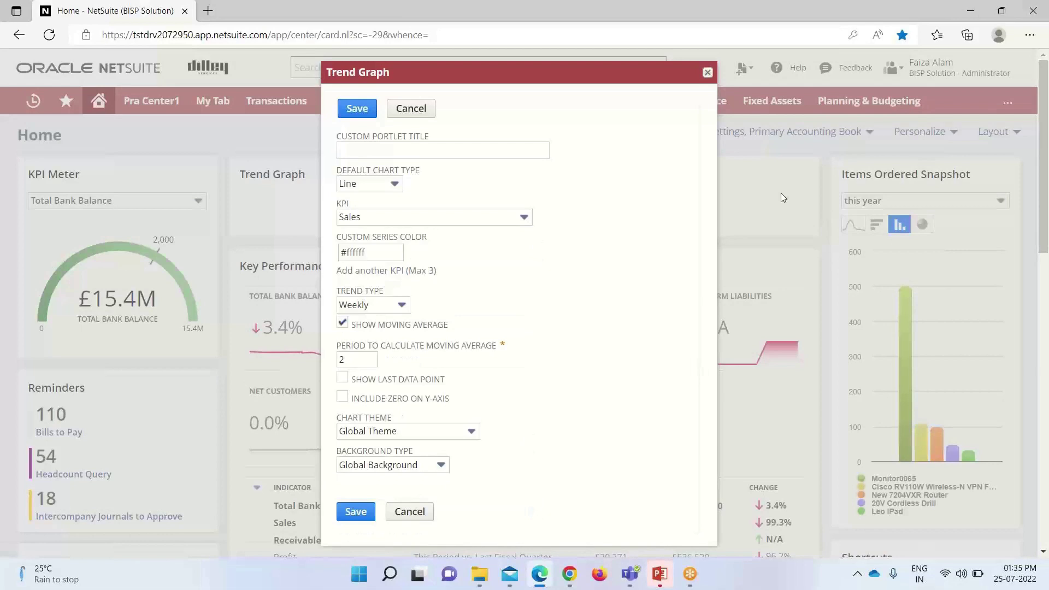
click(395, 185)
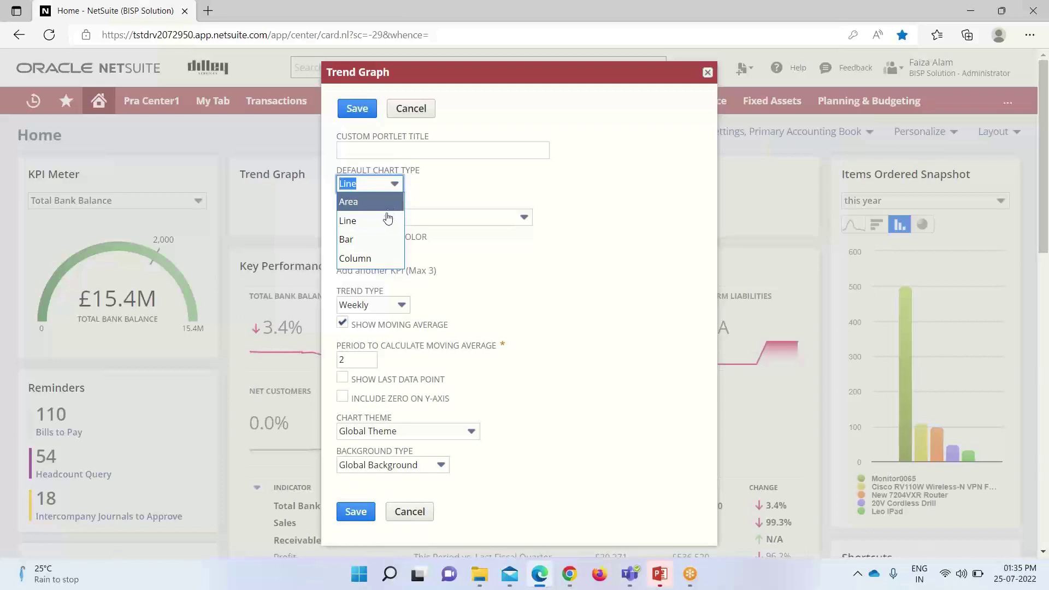
click(382, 239)
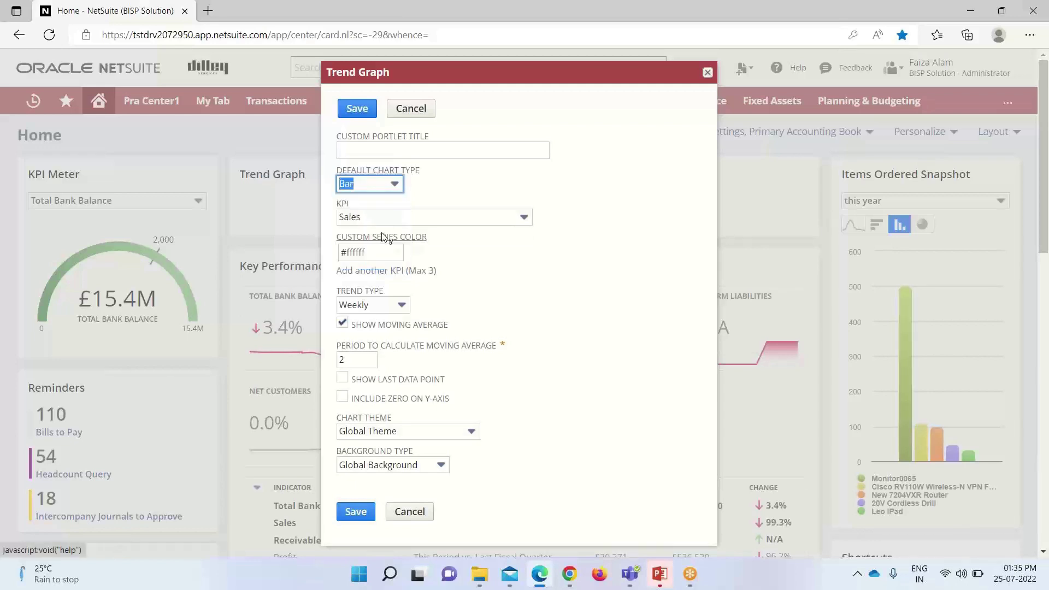
Set the trend graph's KPI to Custom KPI #2 with Custom Cash Sales as its default trend type
click(519, 217)
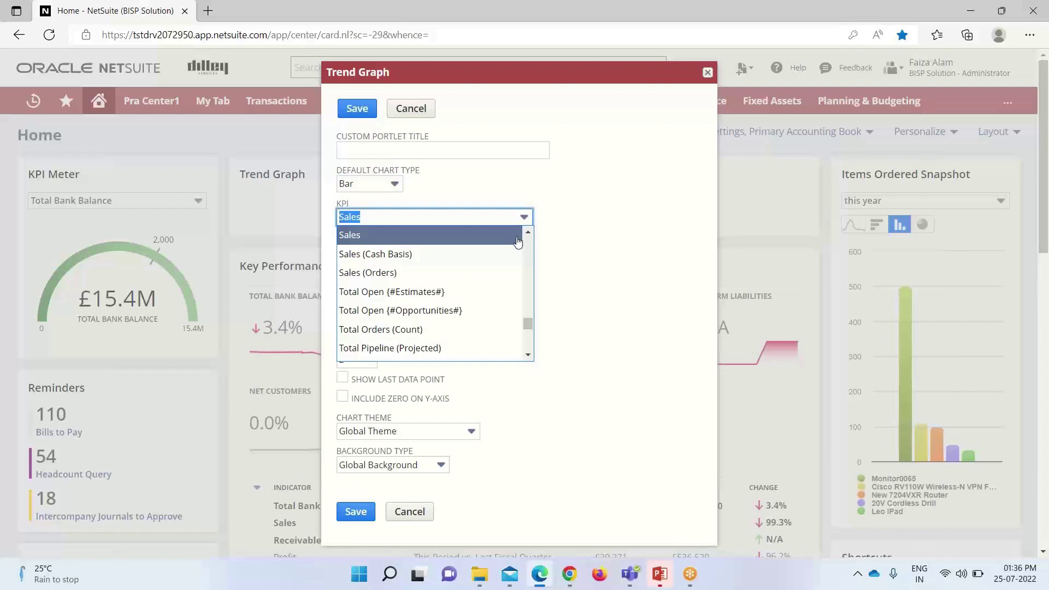
scroll(511, 265, down, 2)
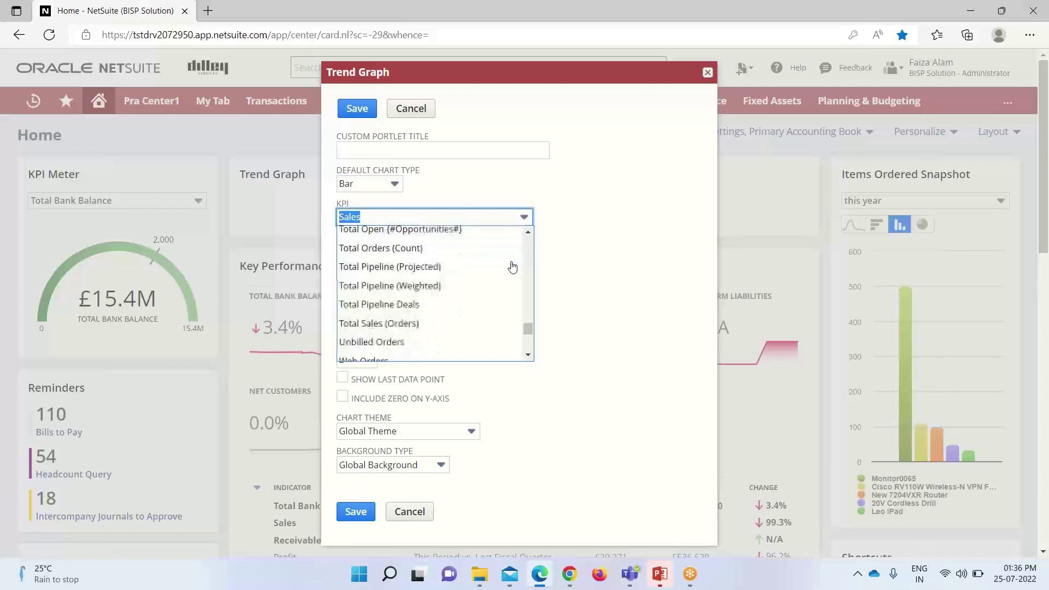
scroll(512, 266, down, 5)
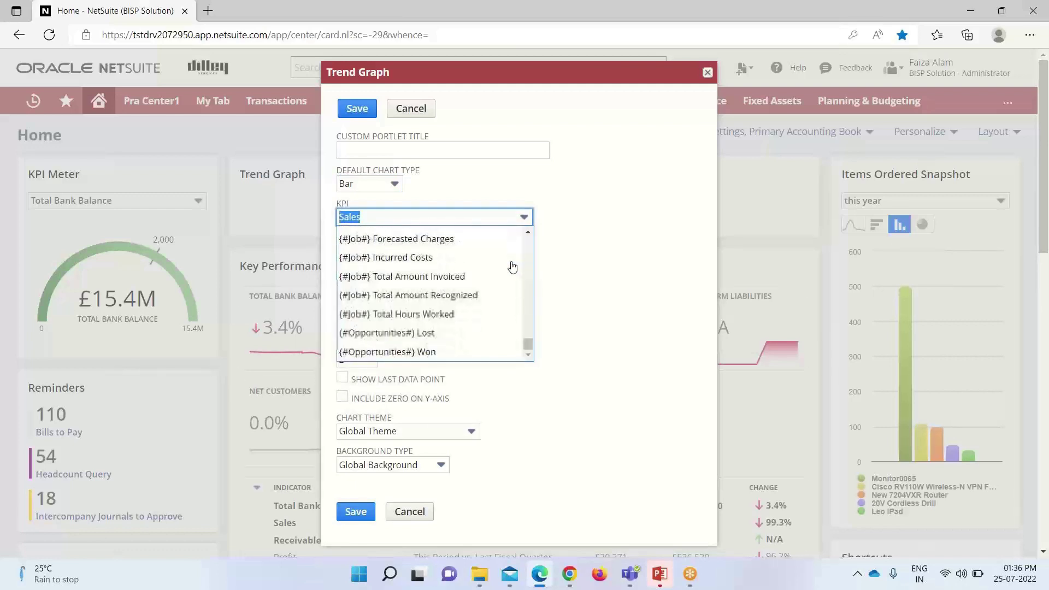
scroll(512, 266, up, 10)
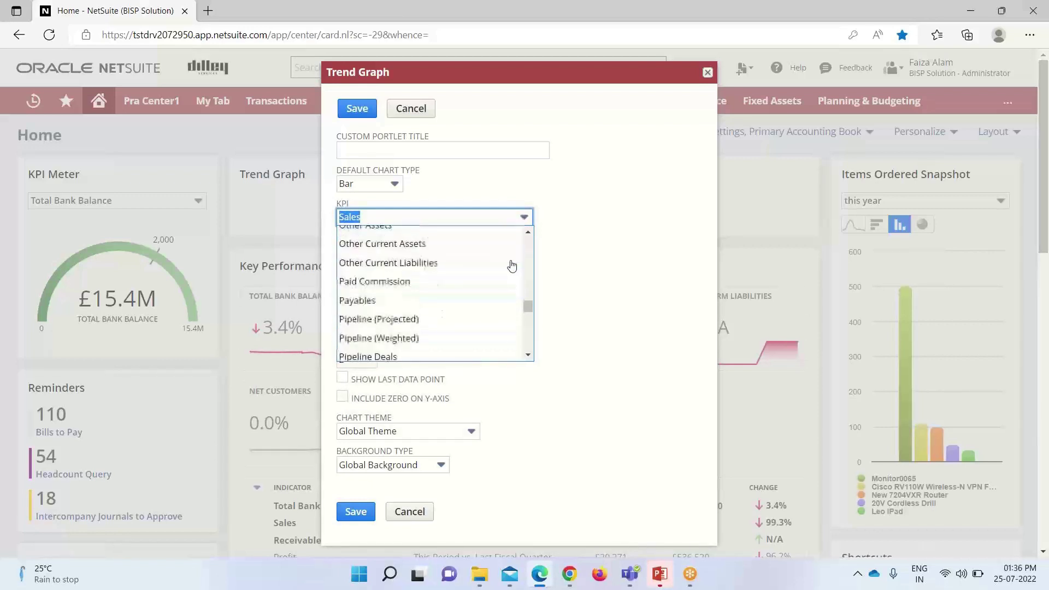
scroll(512, 265, up, 10)
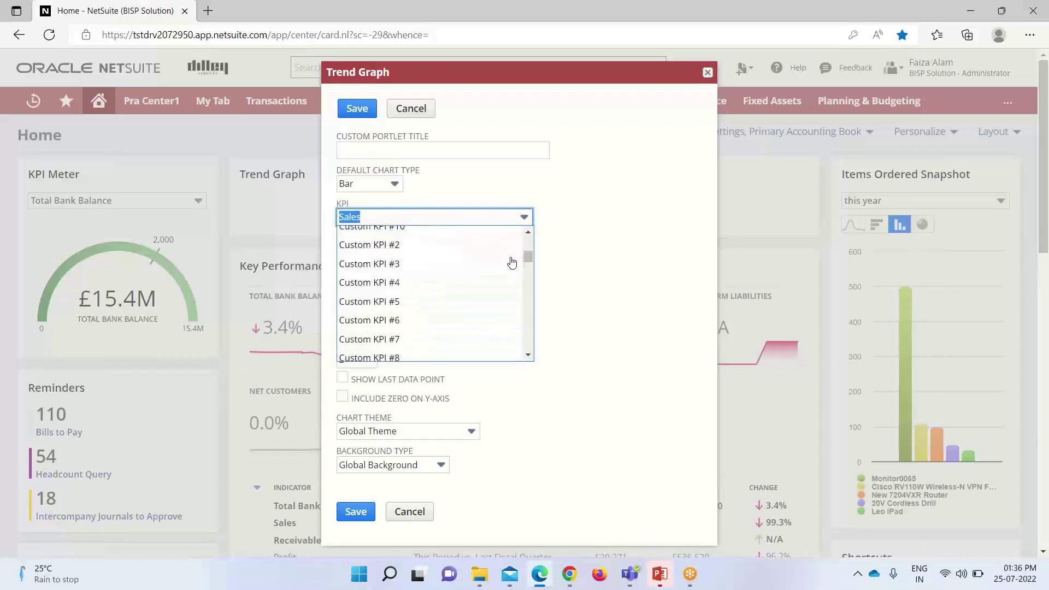
click(448, 245)
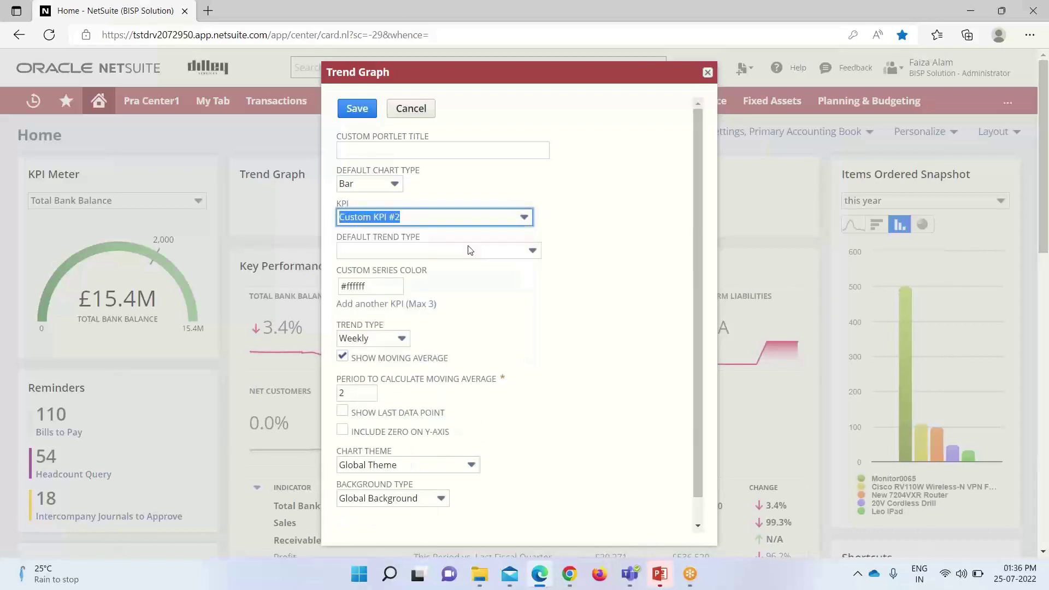
click(533, 251)
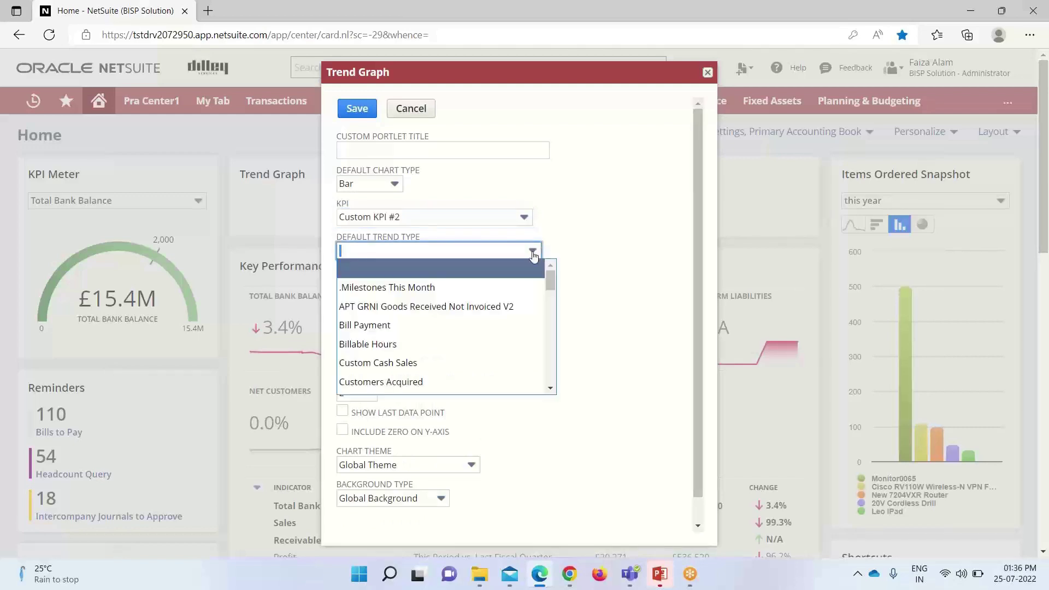
click(457, 366)
Title the portlet "Cash Sales by Rolling Period" and set its custom series color to yellow #ffea05
click(370, 146)
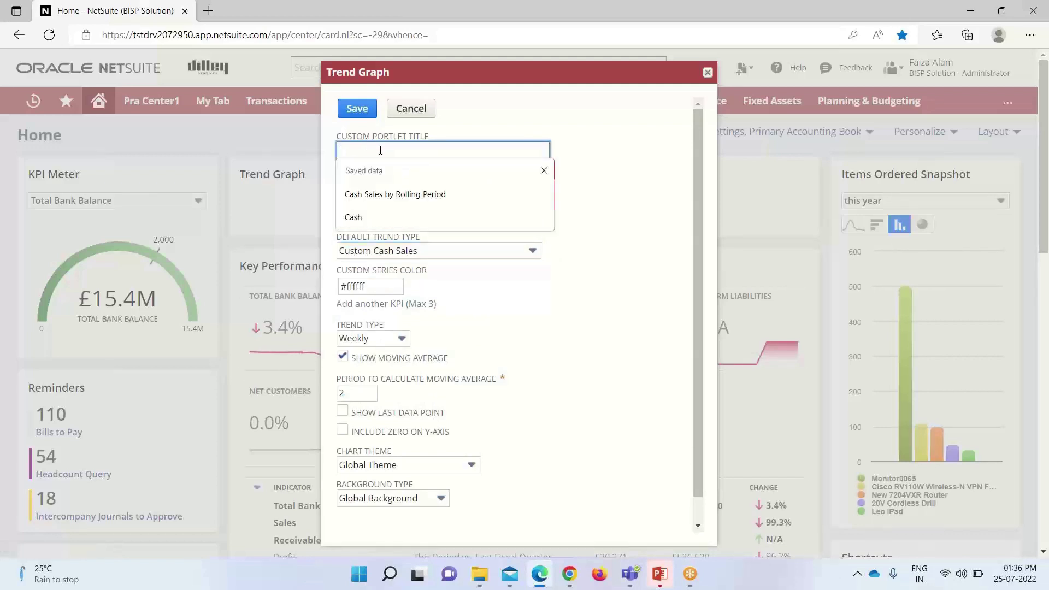
click(416, 194)
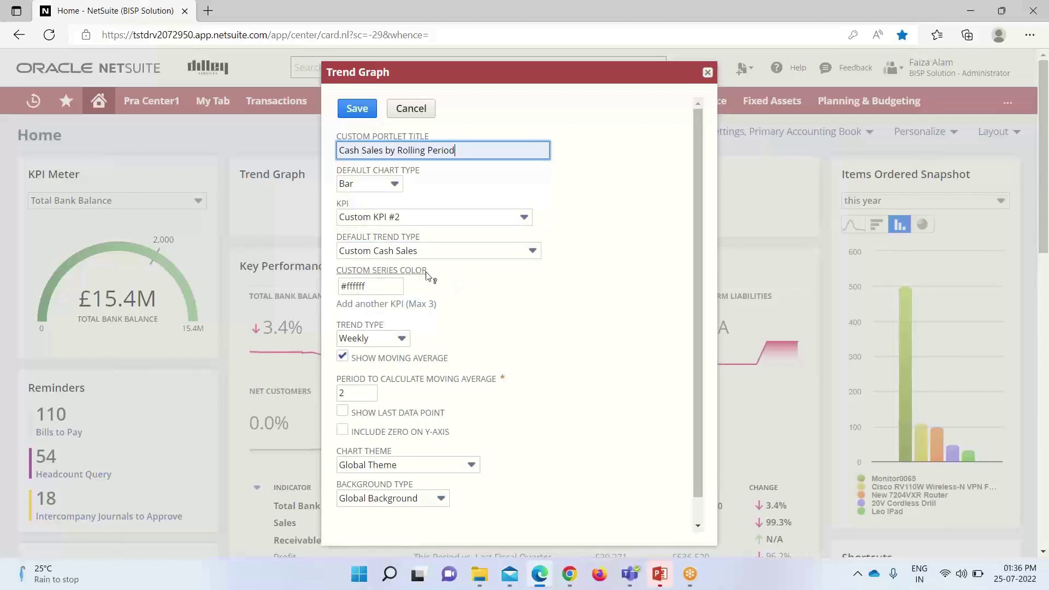
click(456, 287)
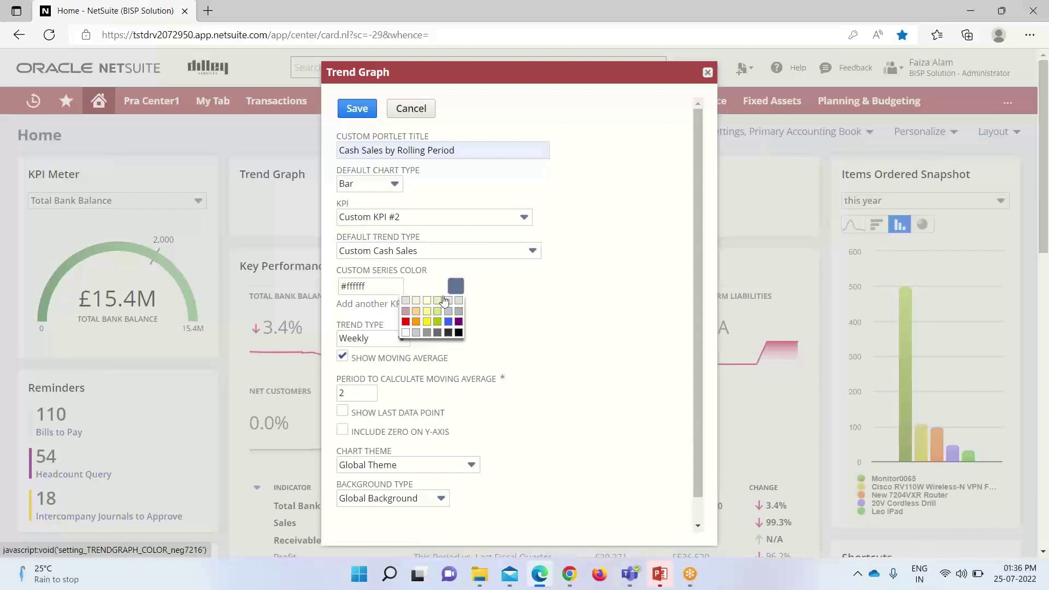
click(428, 322)
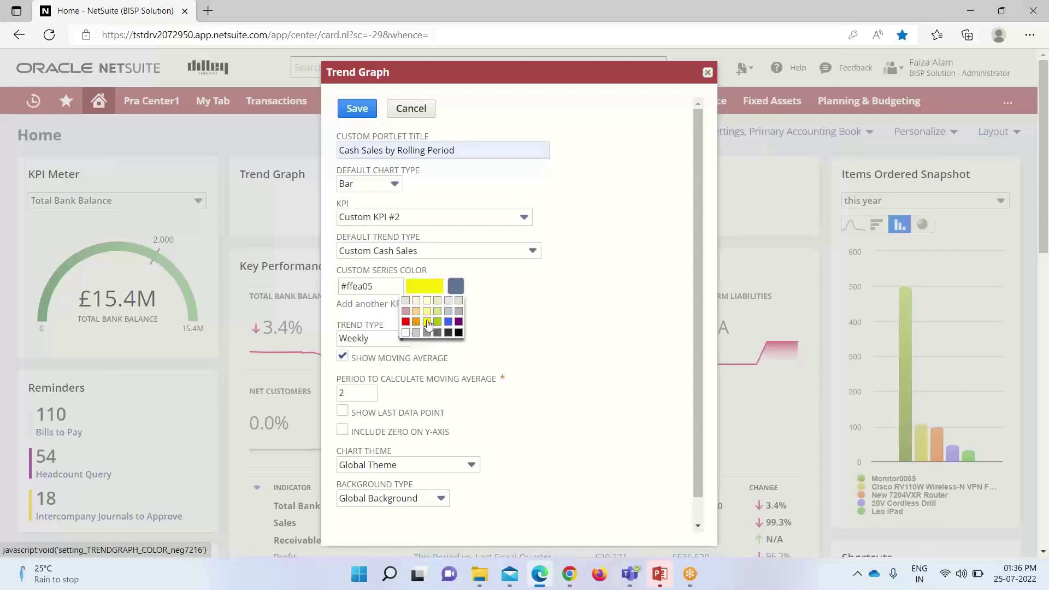
click(584, 290)
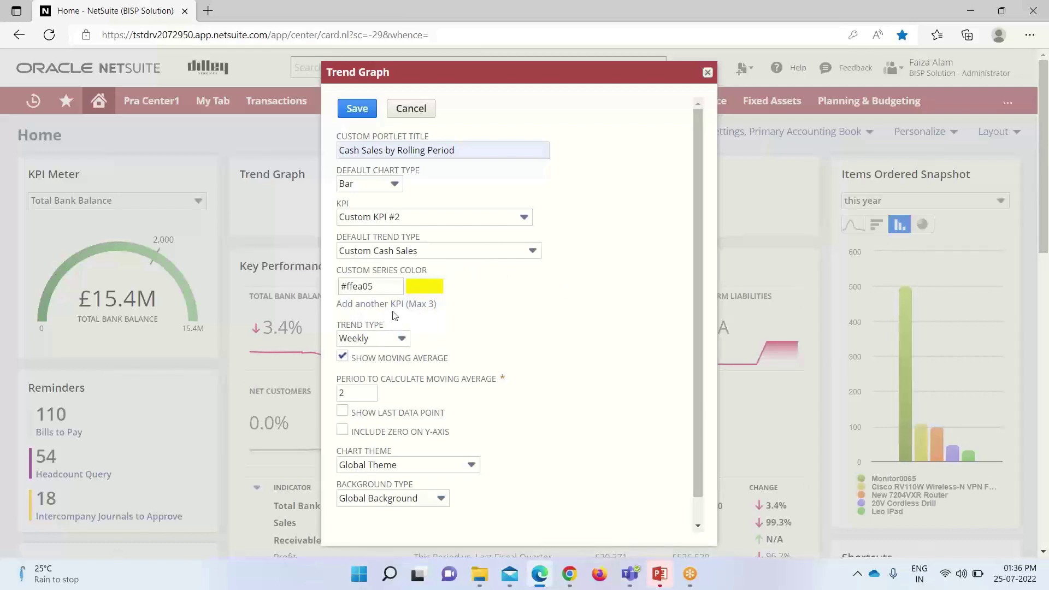
Set the trend type to Monthly and keep the moving average enabled
click(405, 340)
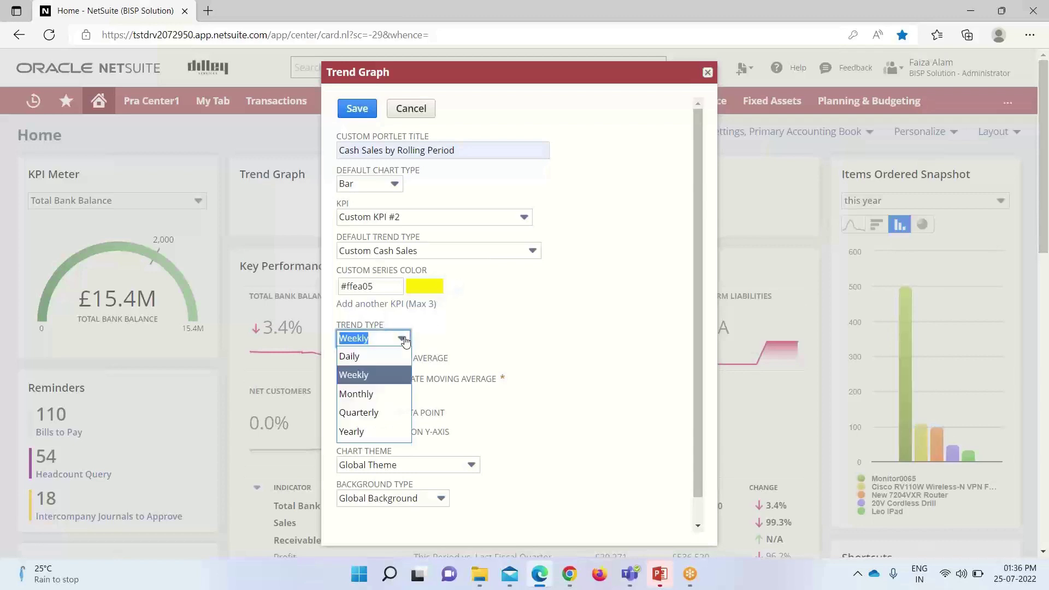
click(391, 396)
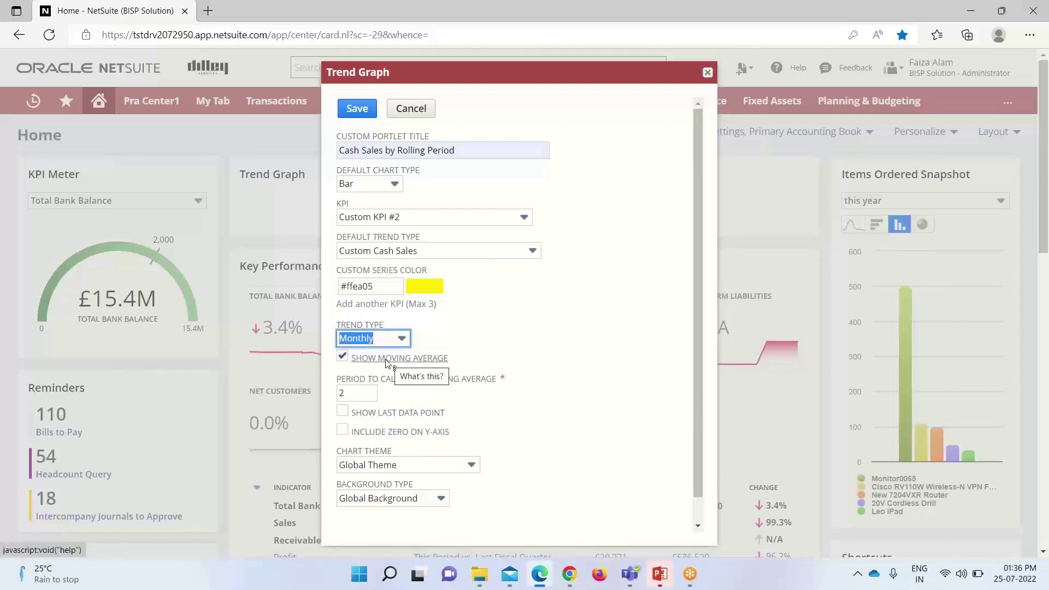
click(343, 359)
click(343, 358)
click(343, 358)
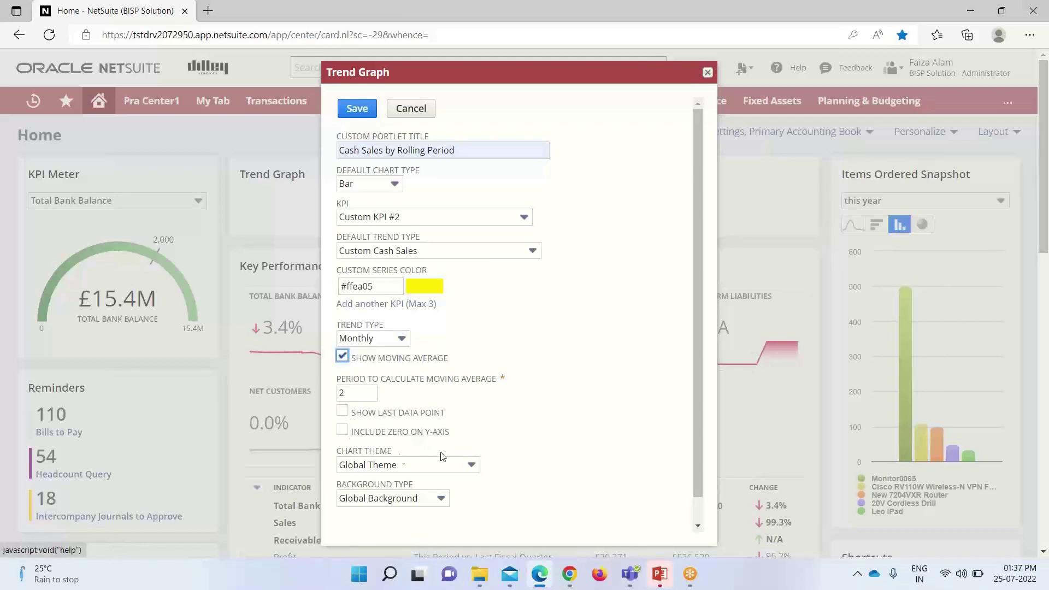
Review the chart theme and background type options, keep both global defaults, and save the trend graph setup
scroll(473, 456, down, 1)
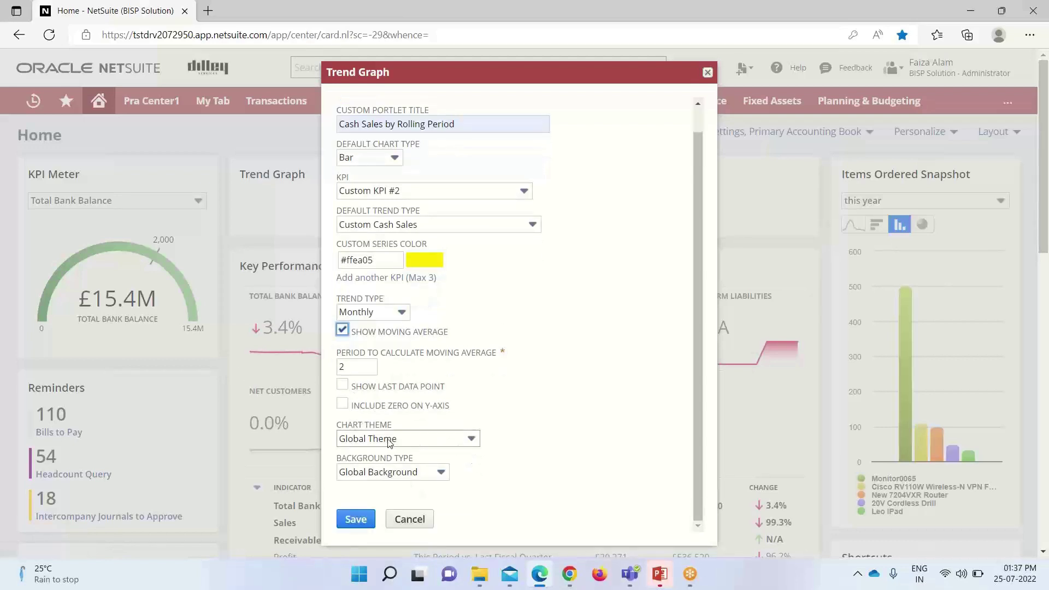
click(473, 438)
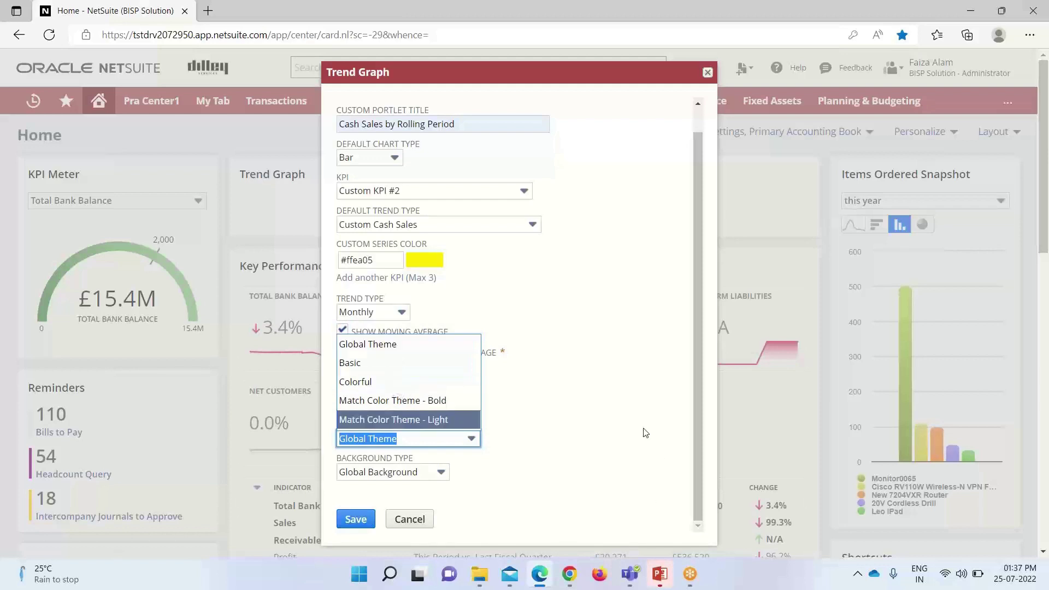
click(510, 459)
click(450, 472)
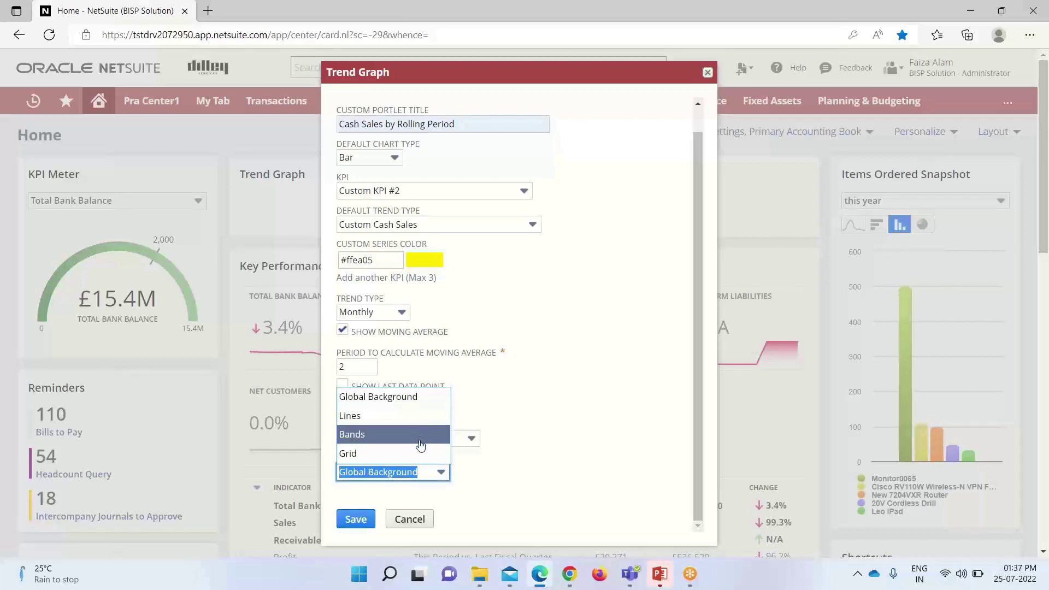
click(555, 406)
scroll(548, 344, up, 1)
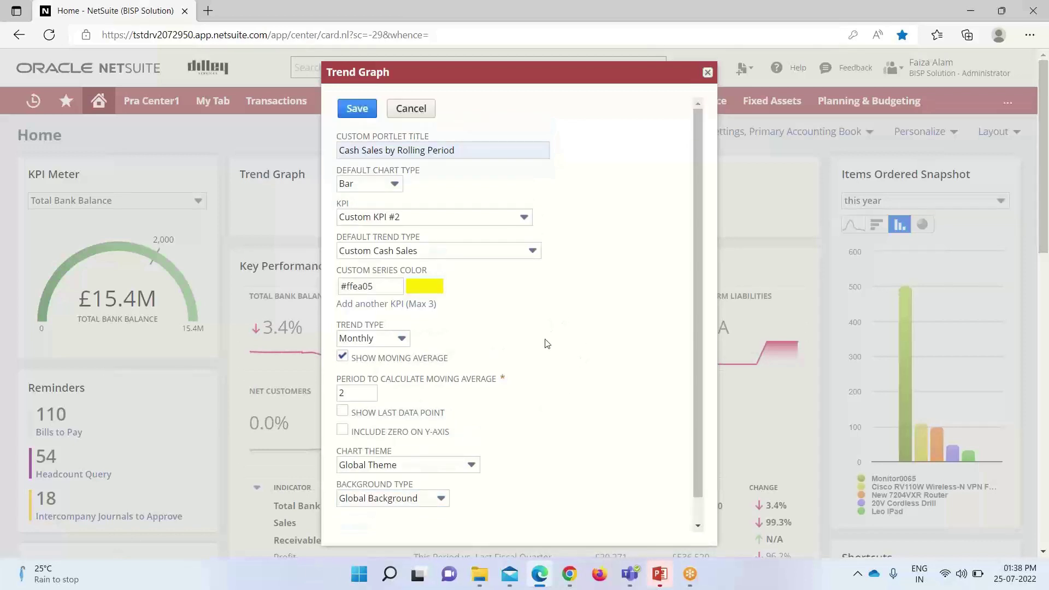
scroll(547, 344, down, 1)
scroll(546, 343, up, 1)
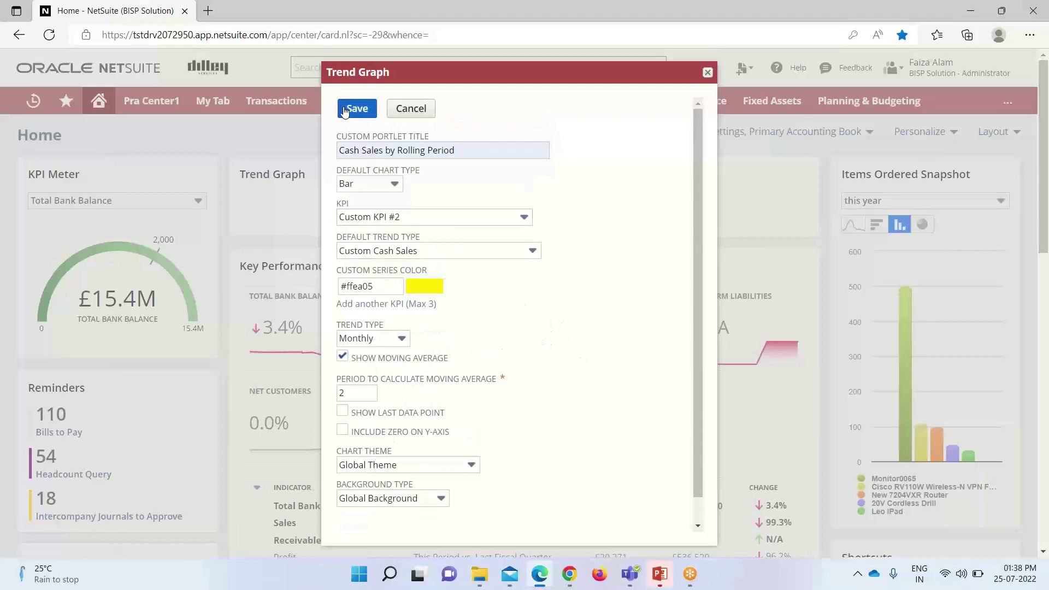
click(365, 114)
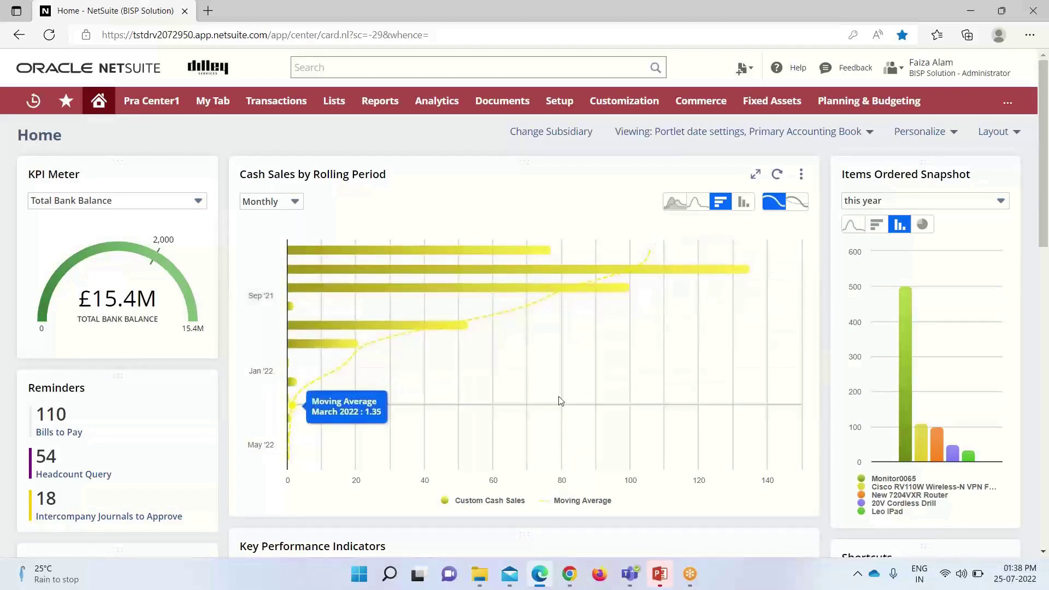
Compare the cash sales trend as an area, line, bar and column chart
click(676, 206)
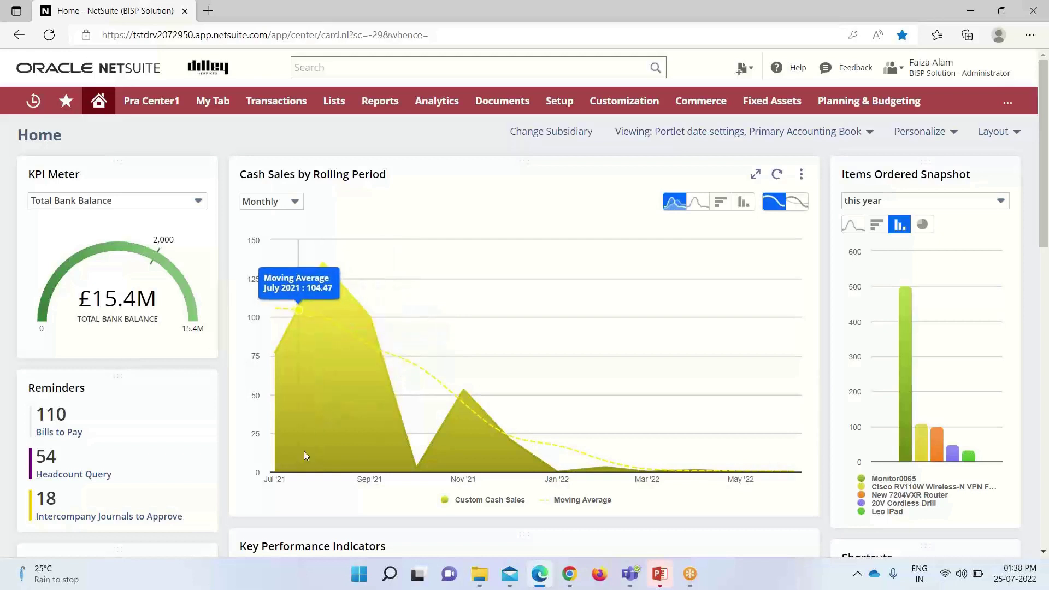
click(706, 205)
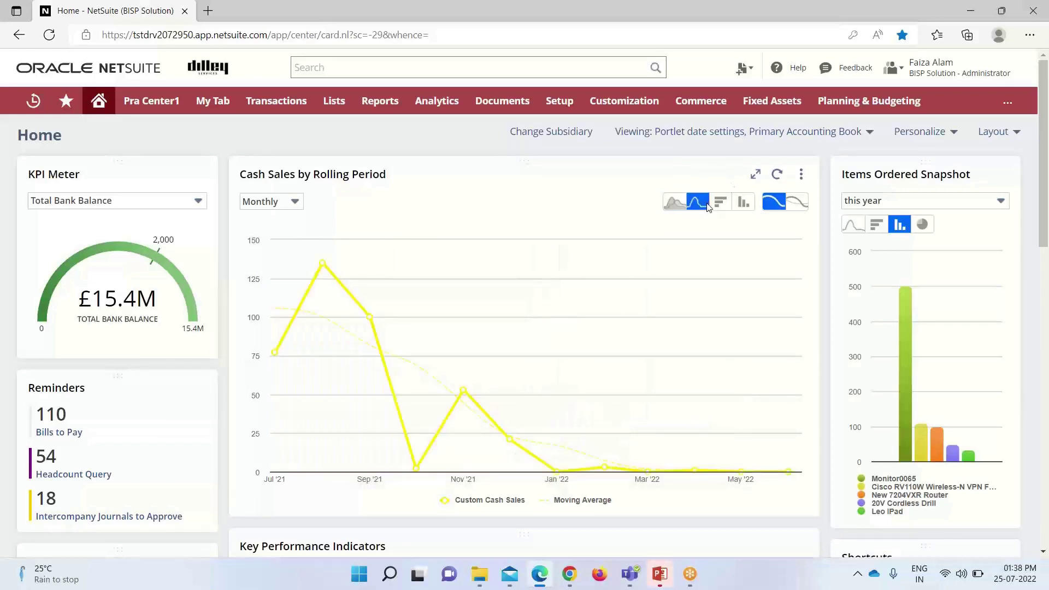
click(721, 206)
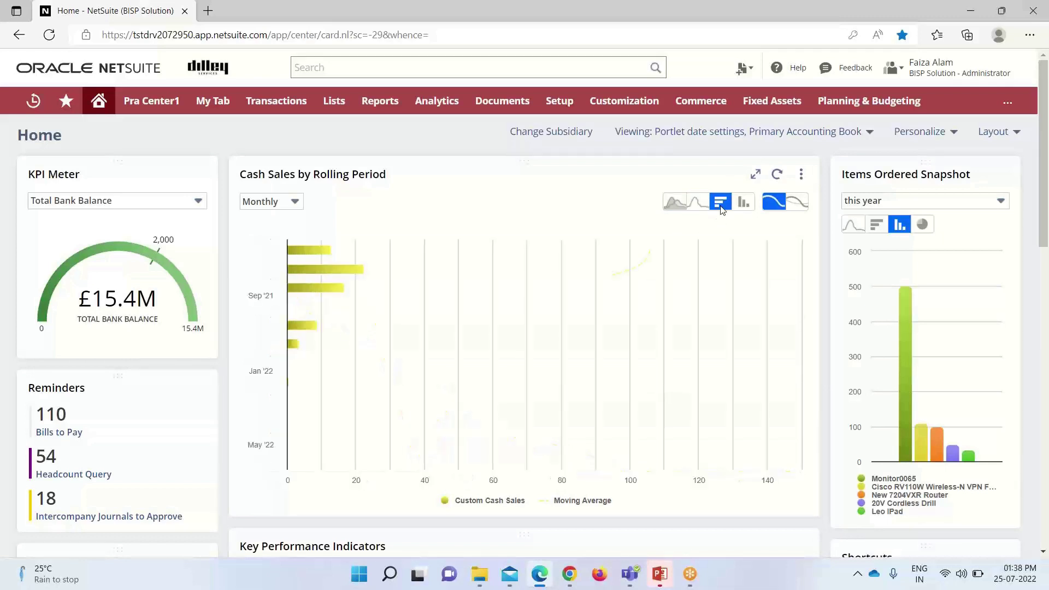
click(744, 203)
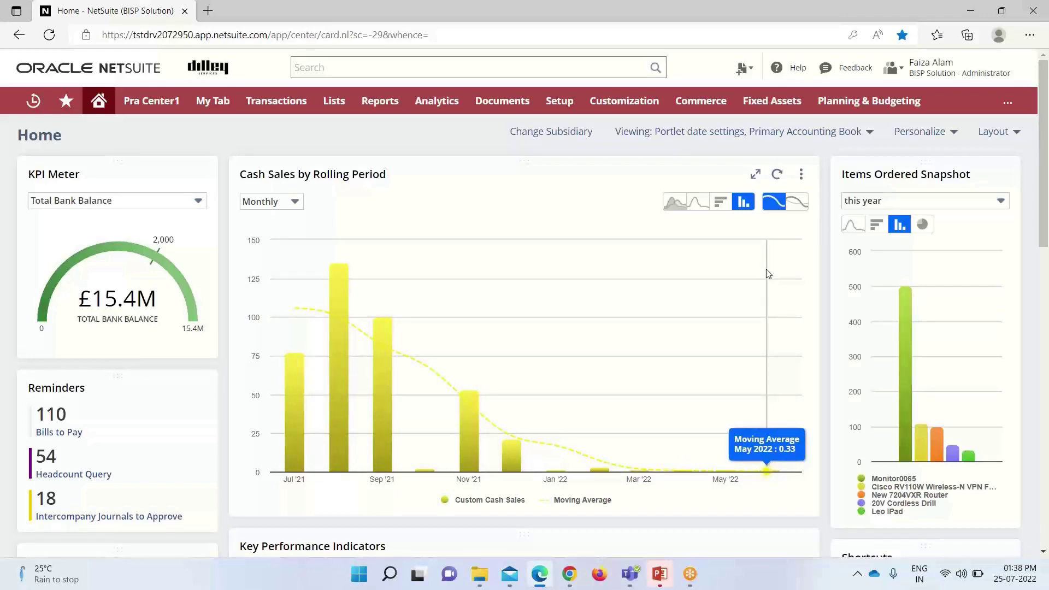
Enlarge the Cash Sales by Rolling Period portlet to examine its monthly columns and moving average, and restore its size
click(755, 180)
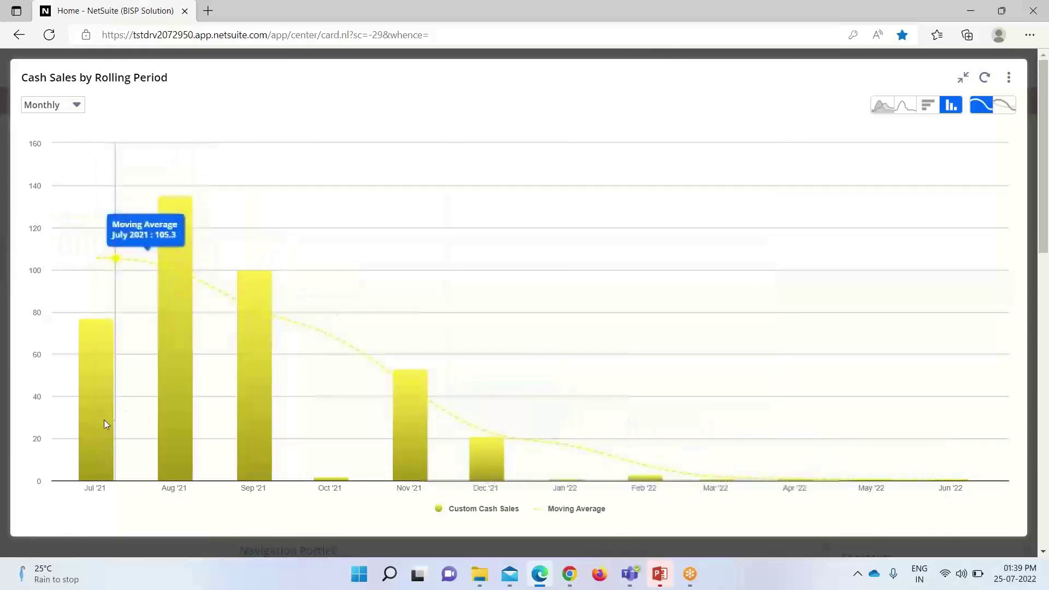
mouse_move(101, 336)
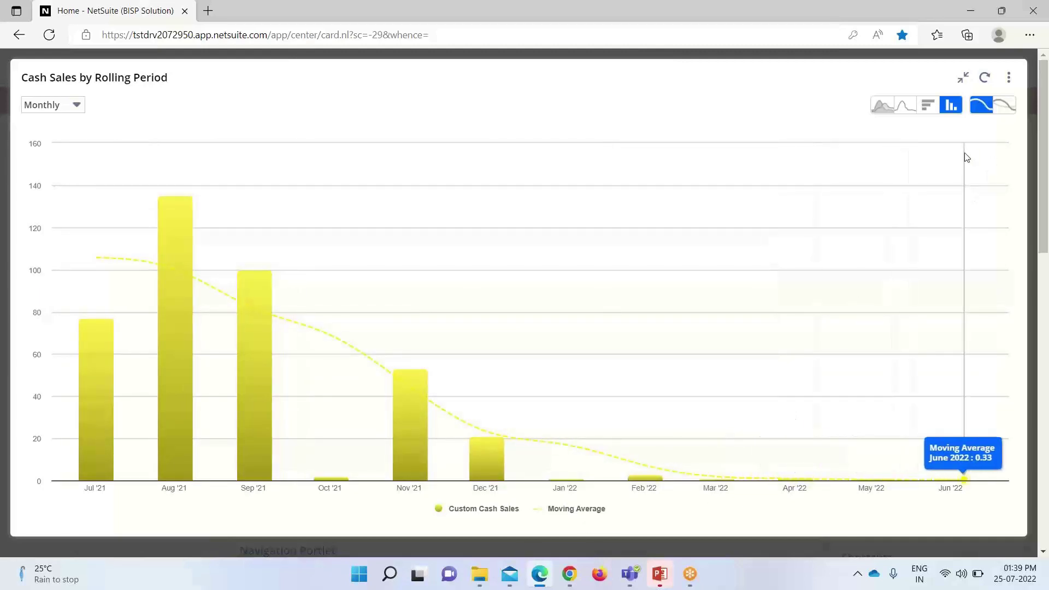
click(960, 79)
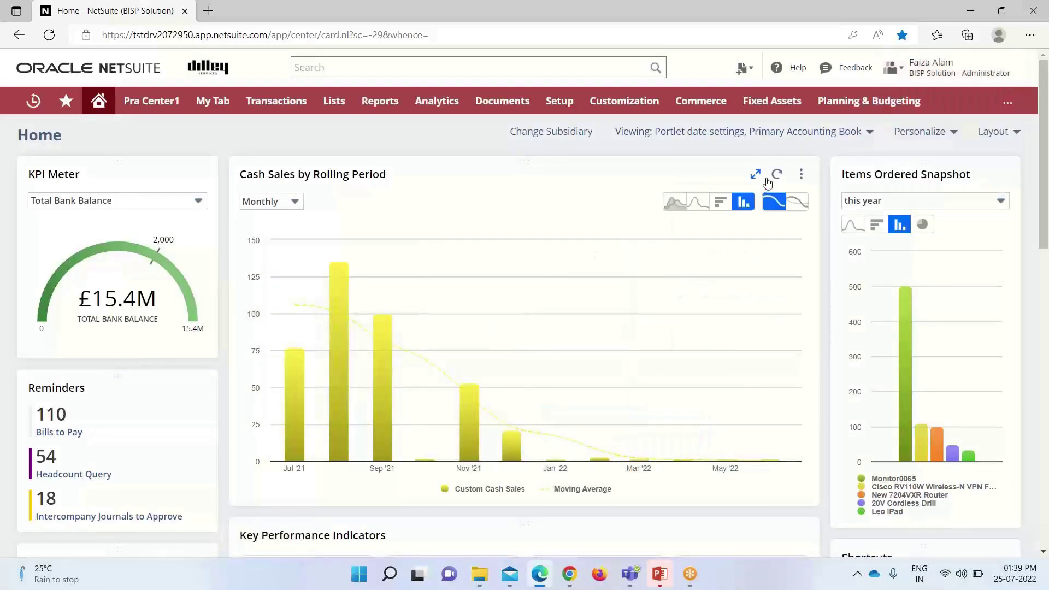
Switch the Cash Sales by Rolling Period graph to a line chart
click(802, 175)
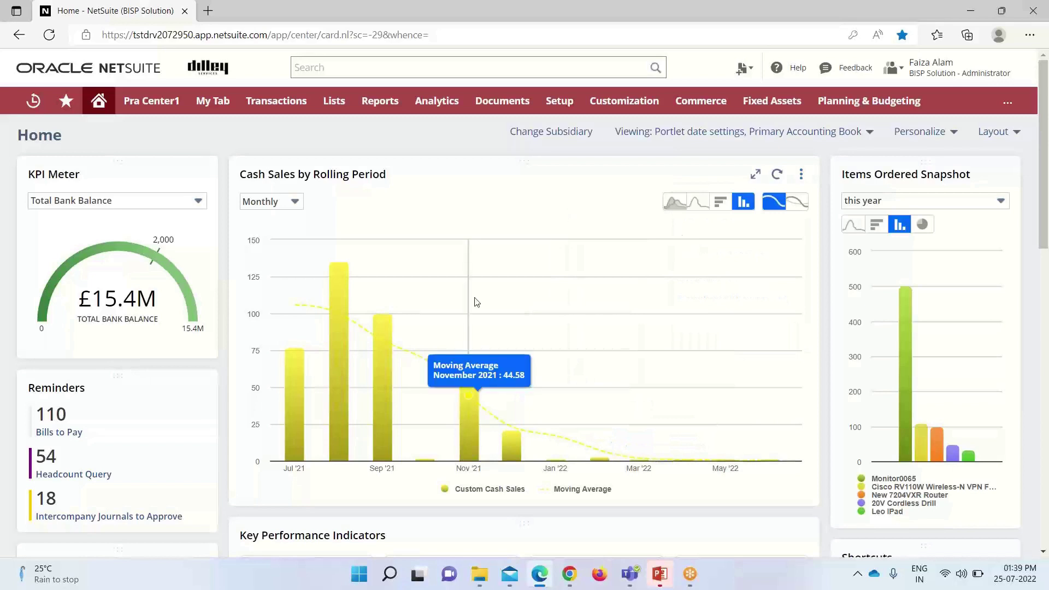
click(697, 205)
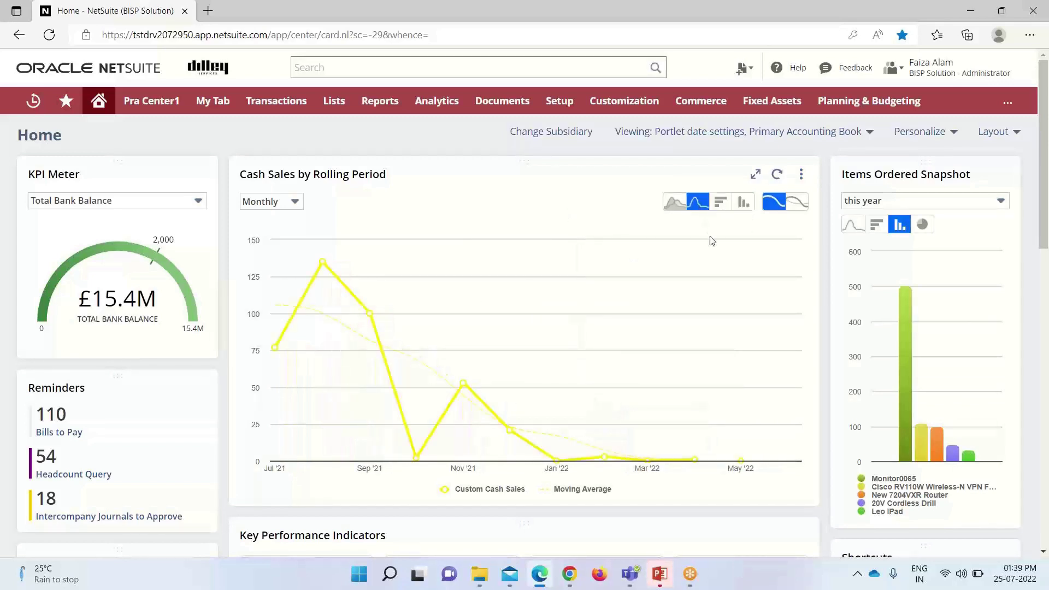